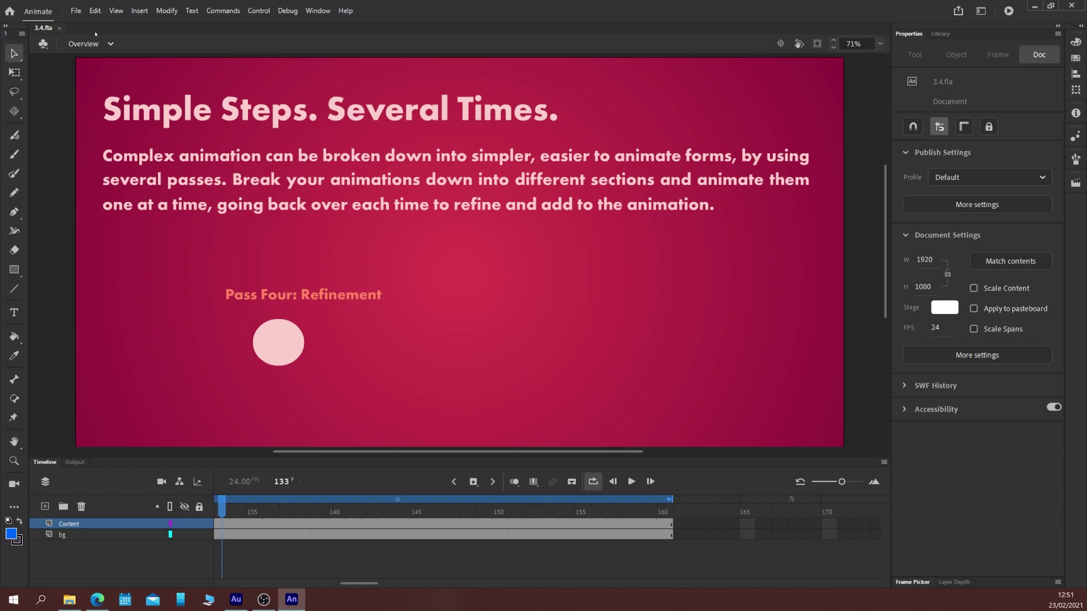
Play the ball animation from frame 1 through all four passes, then stop it
left_click_drag(344, 584, 309, 584)
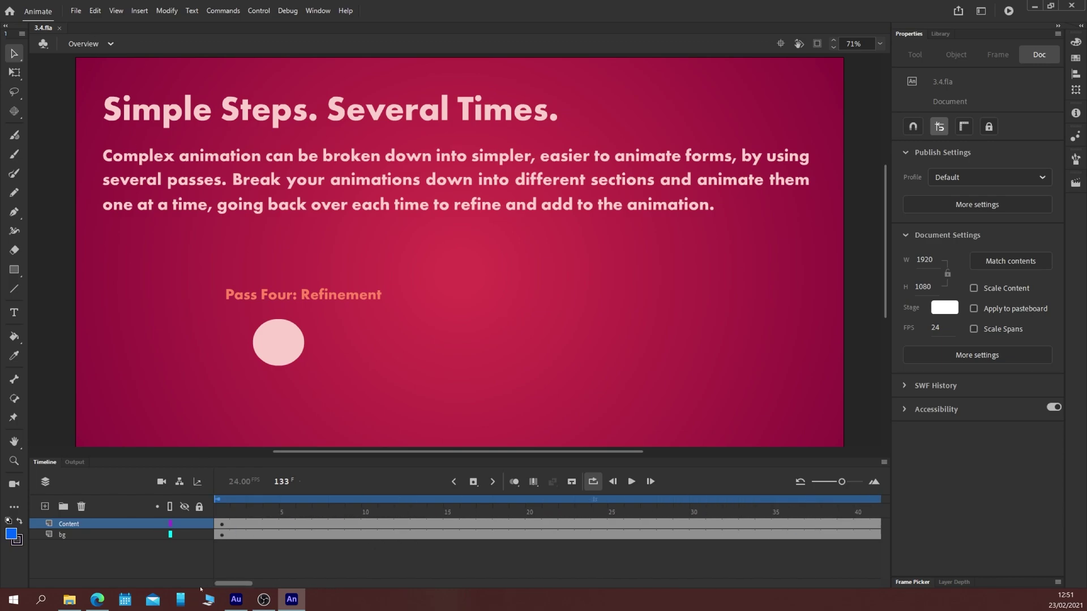
left_click(219, 527)
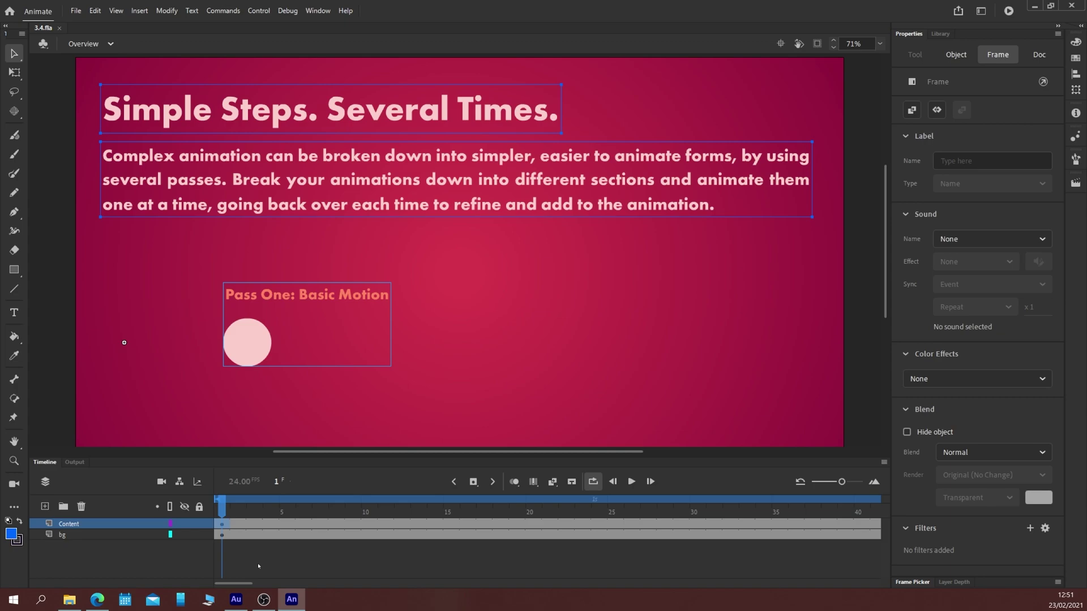
key("Return")
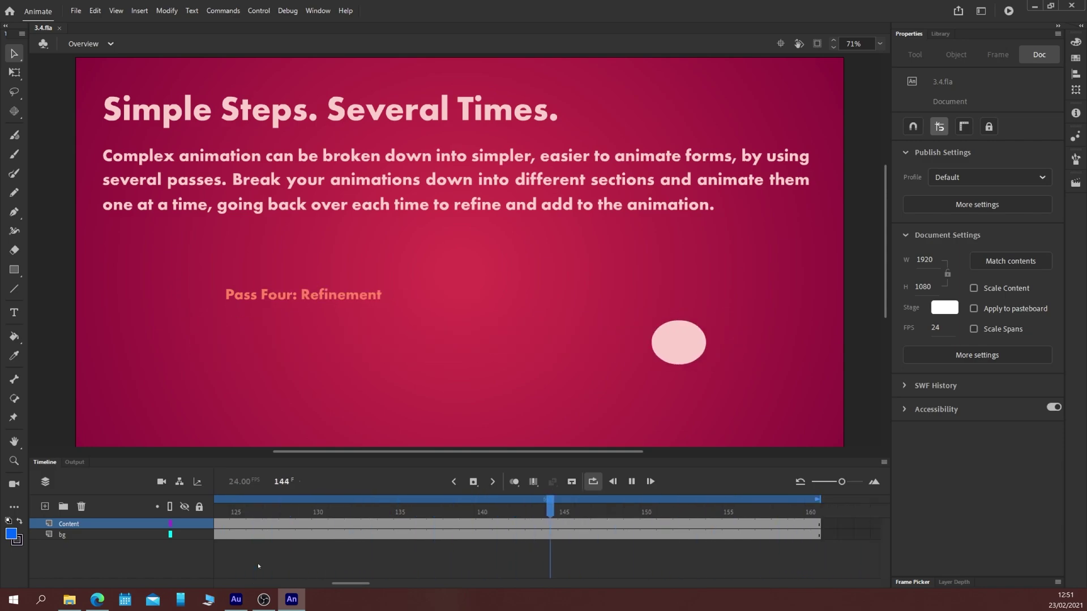
key("Return")
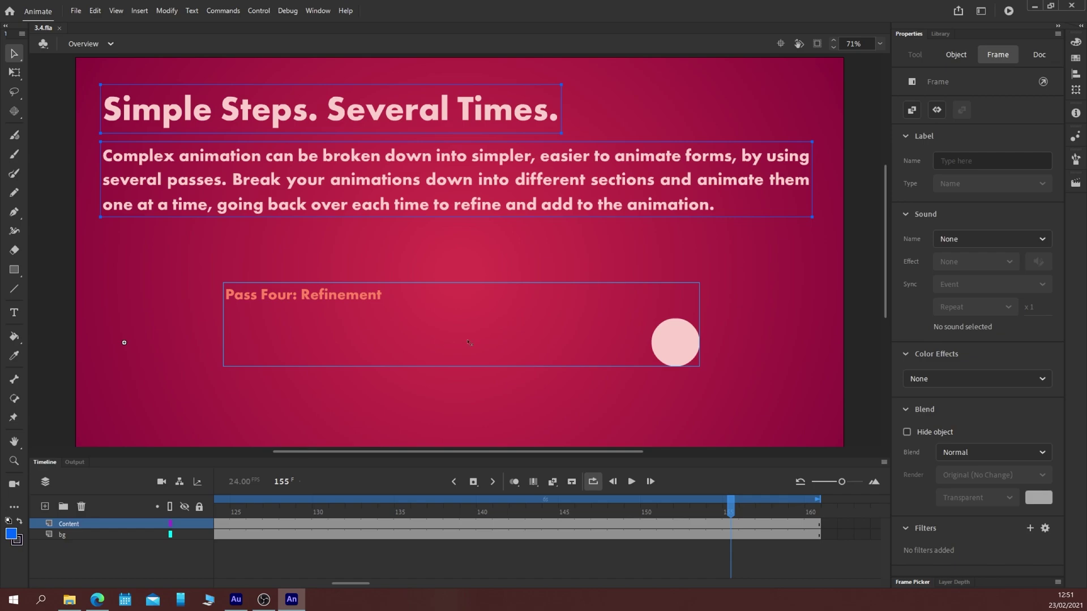
double_click(689, 347)
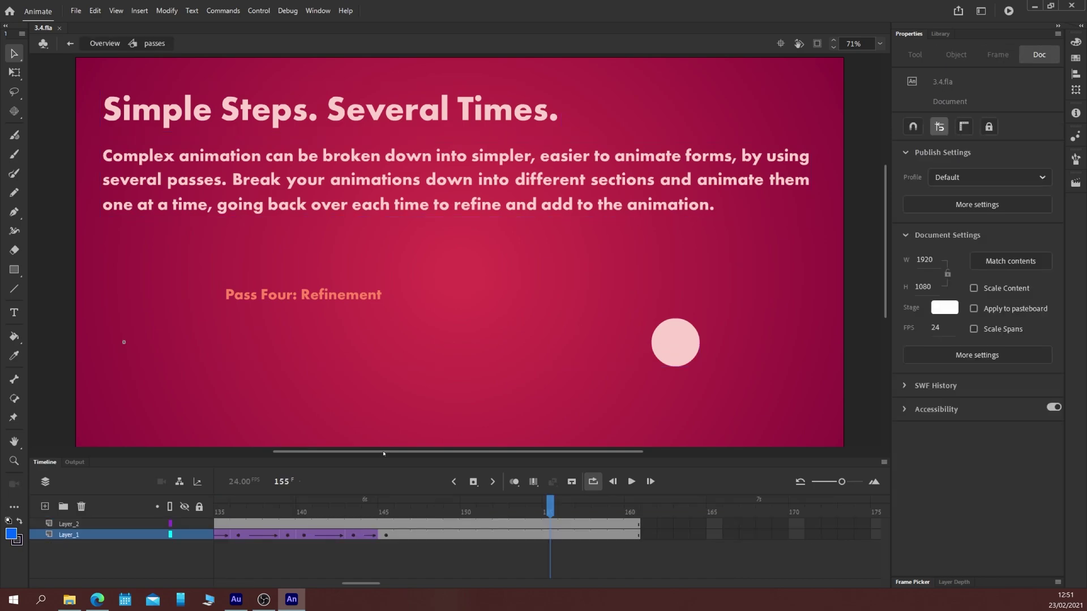
left_click_drag(353, 580, 226, 582)
left_click(254, 500)
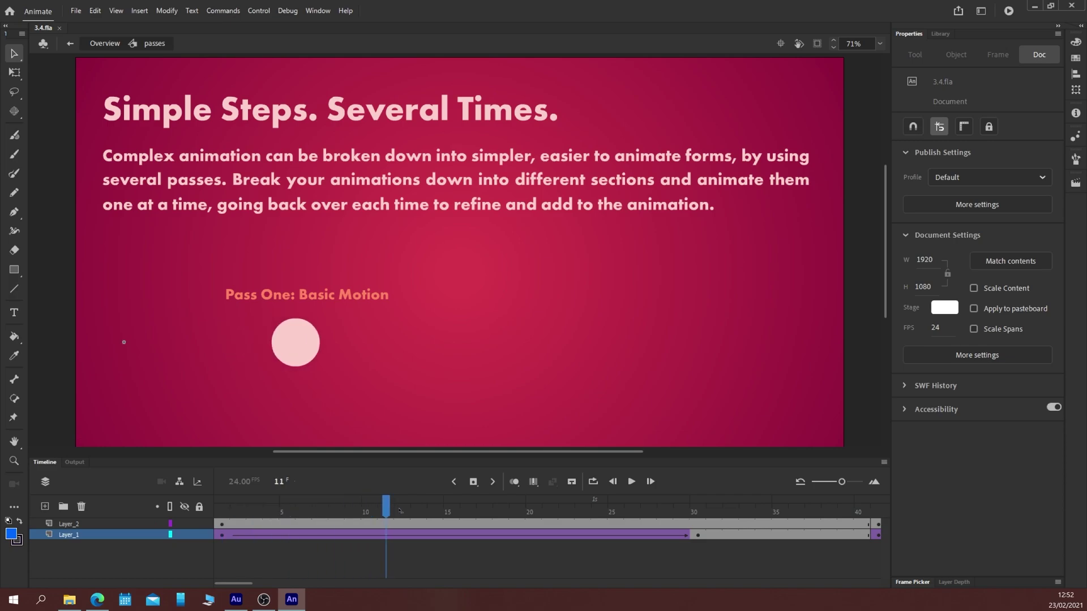
left_click_drag(247, 512, 686, 514)
mouse_move(594, 513)
left_mouse_down()
mouse_move(244, 513)
mouse_move(690, 502)
left_mouse_up()
left_click_drag(245, 585, 278, 576)
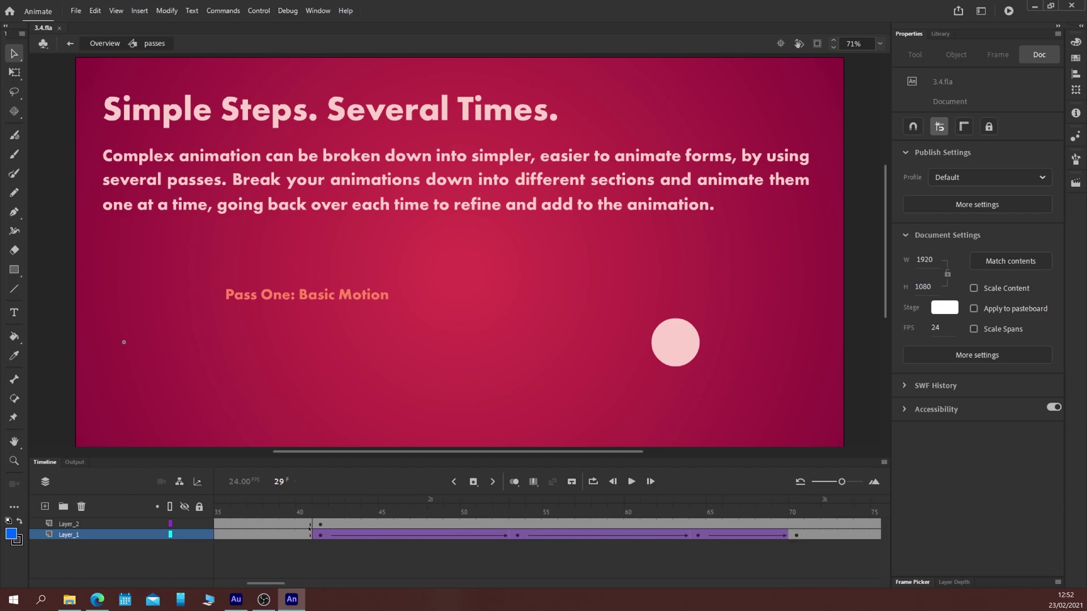
left_click(319, 512)
left_click_drag(324, 514, 446, 518)
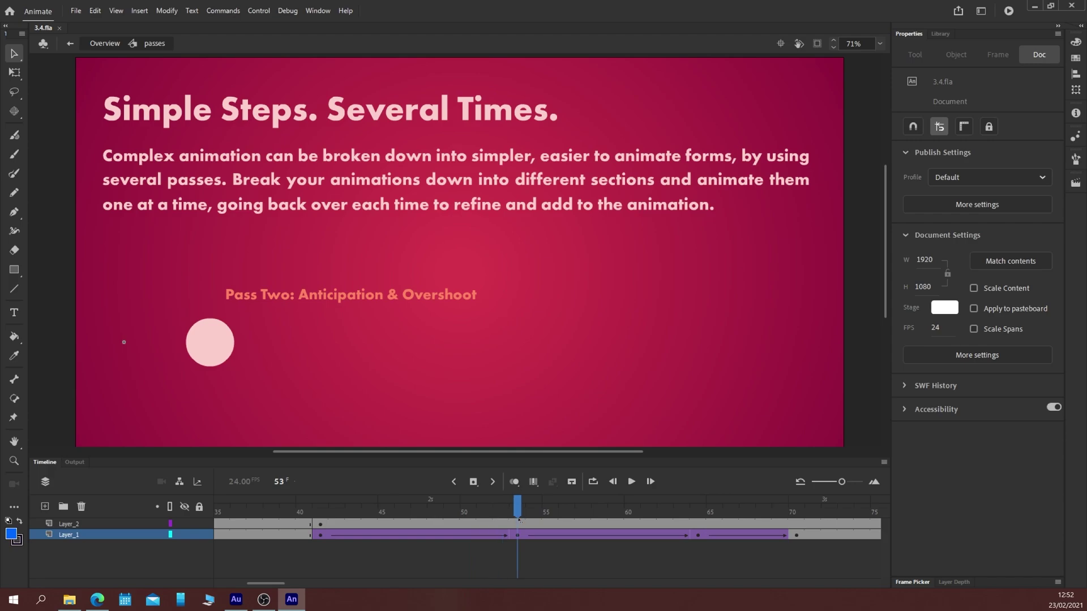
left_click_drag(519, 519, 748, 519)
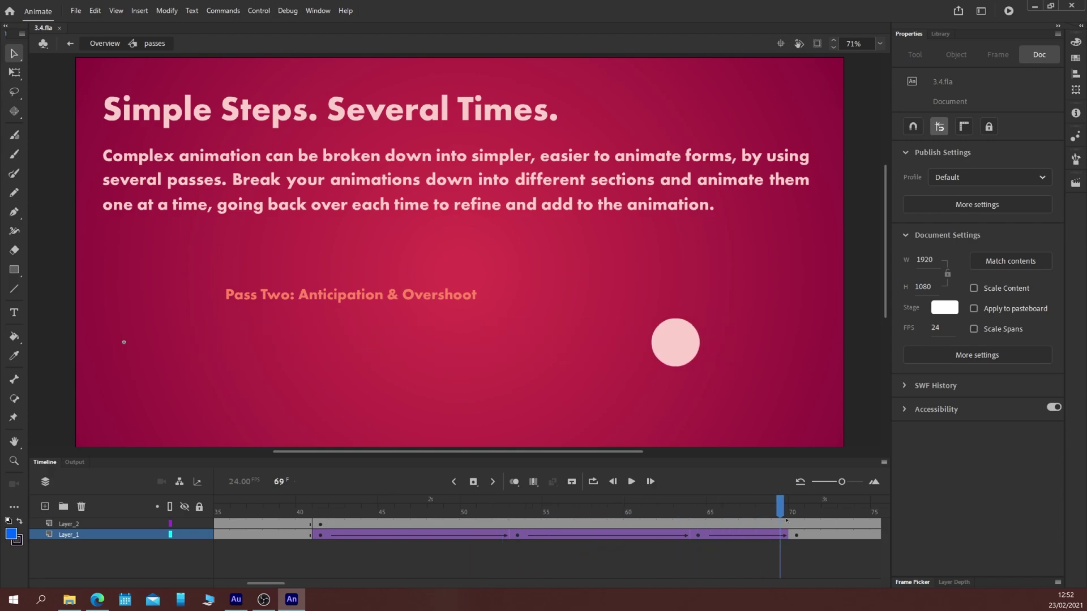
left_click_drag(278, 583, 316, 583)
left_click(287, 512)
left_click_drag(335, 512, 713, 513)
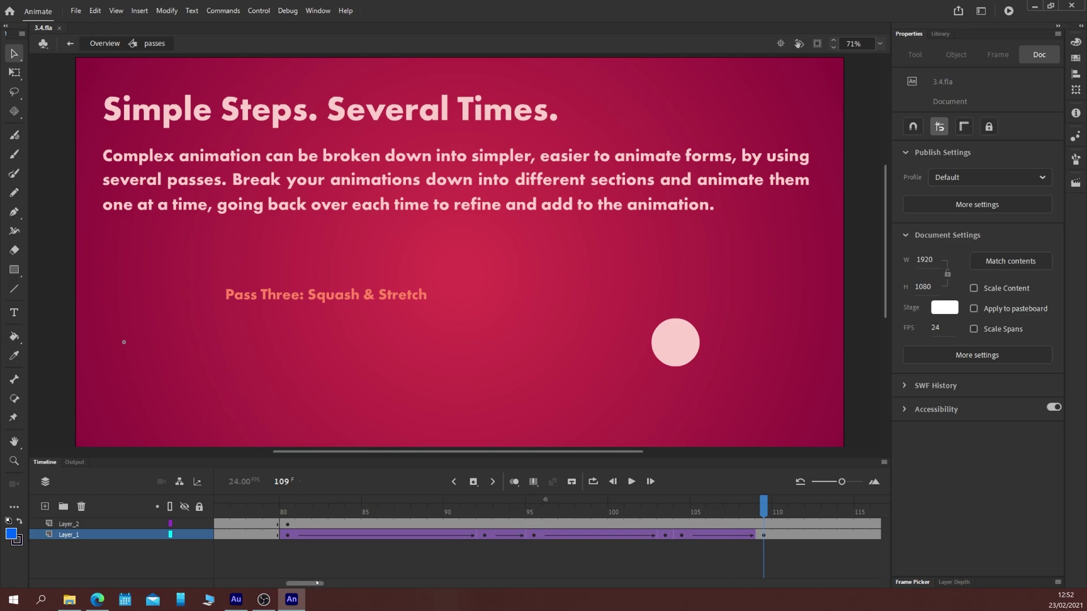
left_click_drag(317, 583, 356, 577)
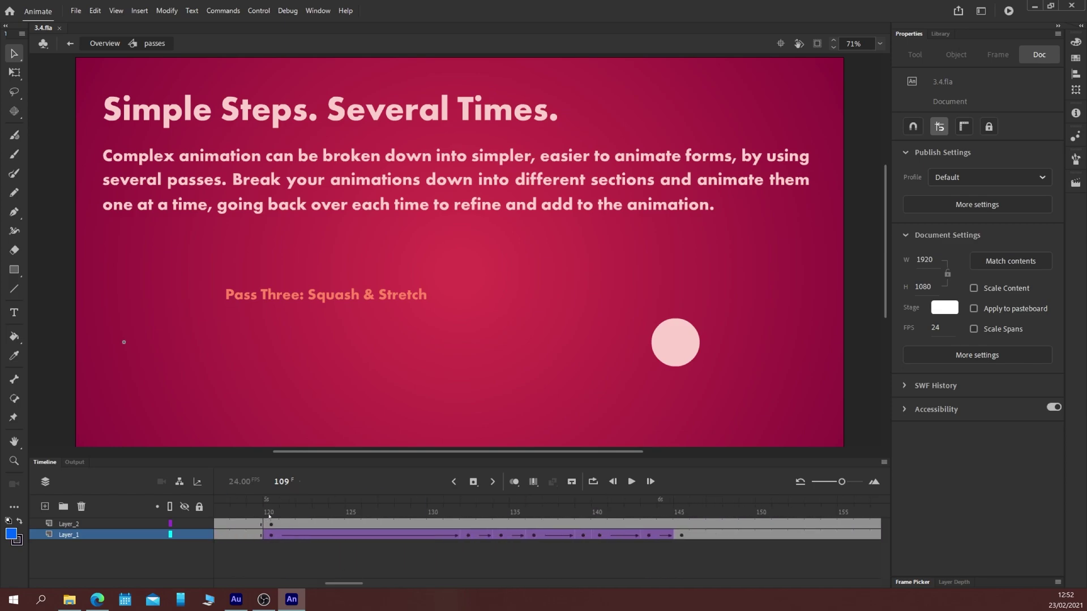
mouse_move(269, 515)
left_mouse_down()
mouse_move(674, 511)
mouse_move(315, 504)
mouse_move(665, 507)
mouse_move(336, 519)
left_mouse_up()
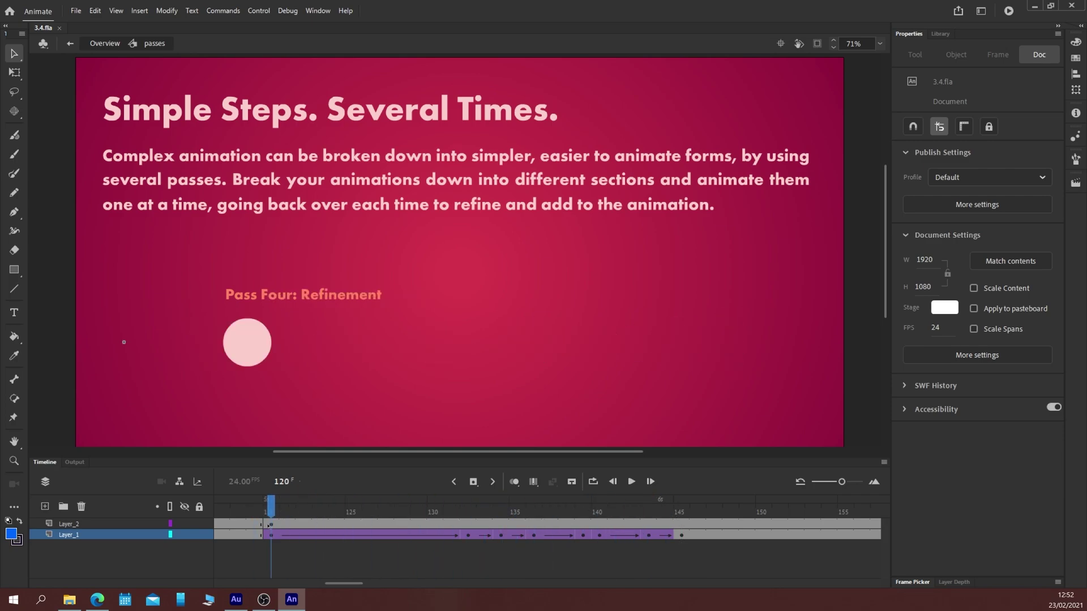
mouse_move(271, 525)
left_mouse_down()
mouse_move(262, 512)
mouse_move(700, 512)
mouse_move(326, 526)
mouse_move(367, 512)
mouse_move(686, 513)
mouse_move(320, 527)
left_mouse_up()
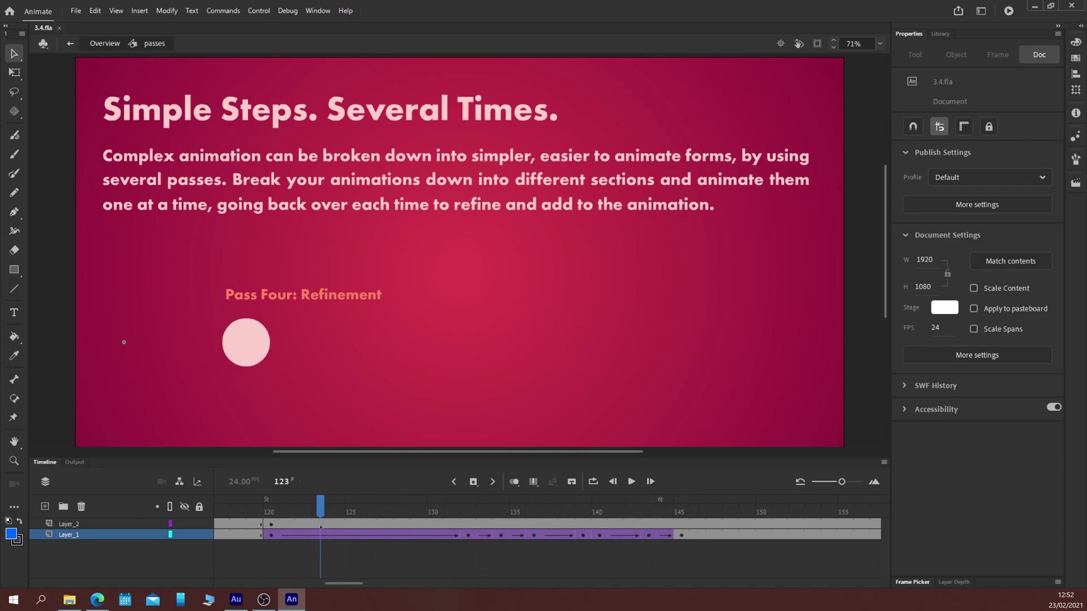
Return from the passes symbol to the Overview scene and play it
left_click(107, 46)
key("Return")
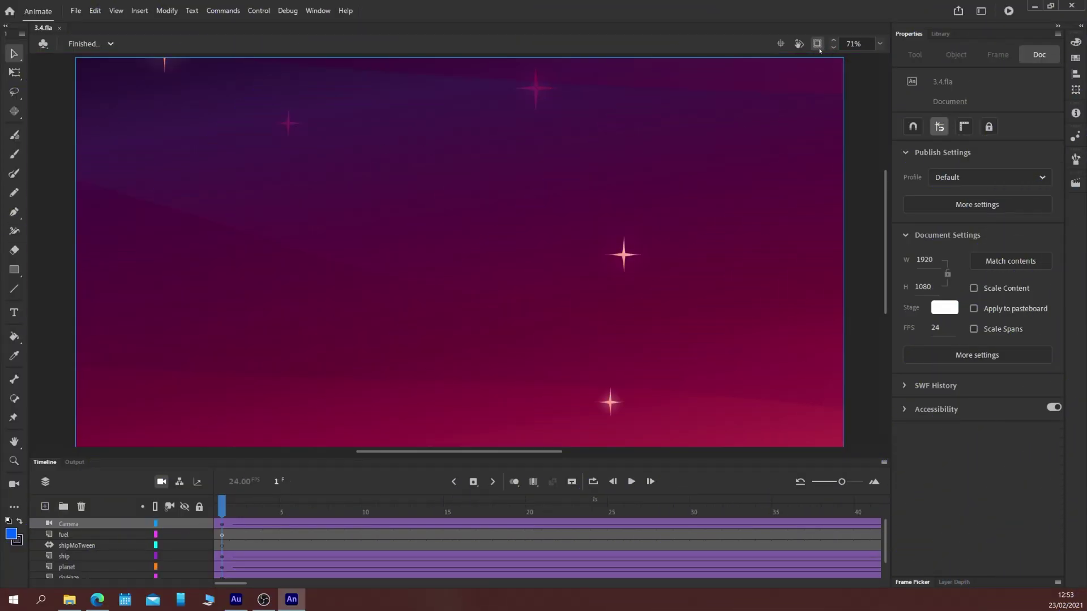
Toggle clipping of off-stage artwork, zoom out to the whole stage, and replay the spaceship scene
left_click(815, 46)
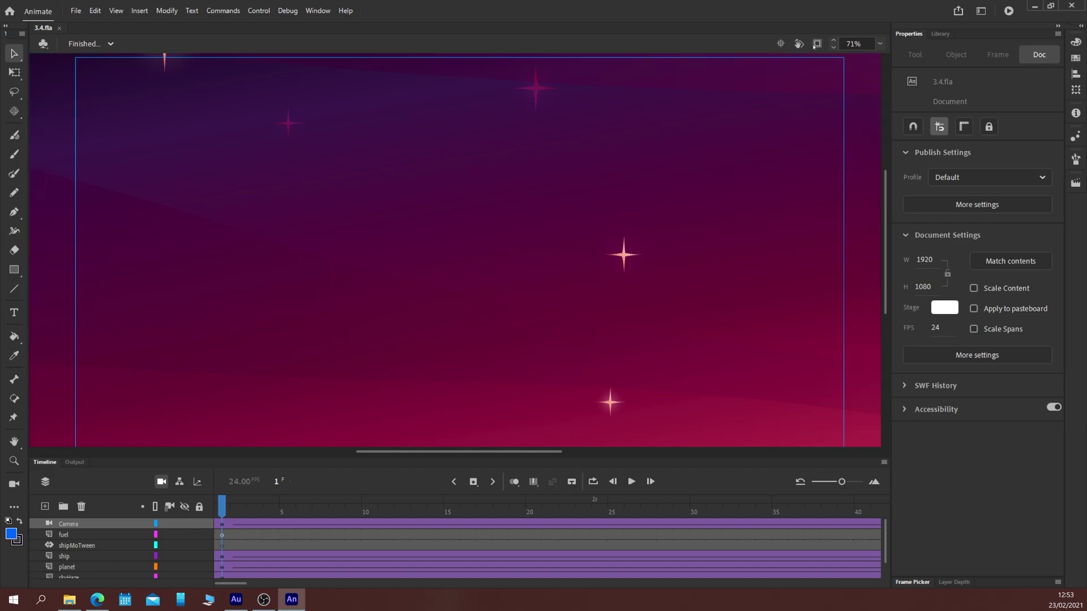
left_click(816, 45)
key("ctrl+minus")
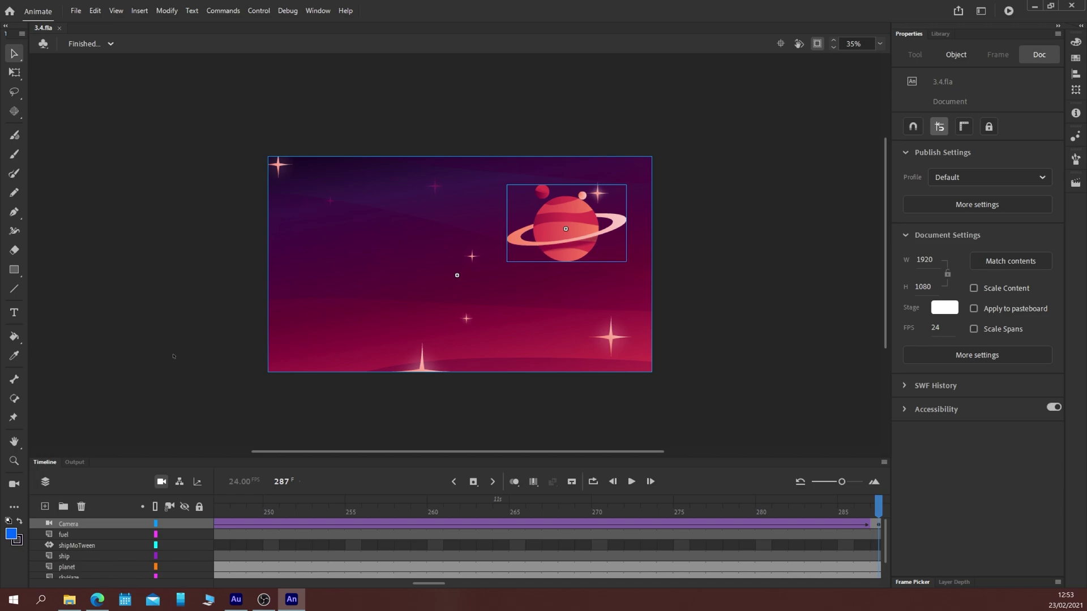
key("Return")
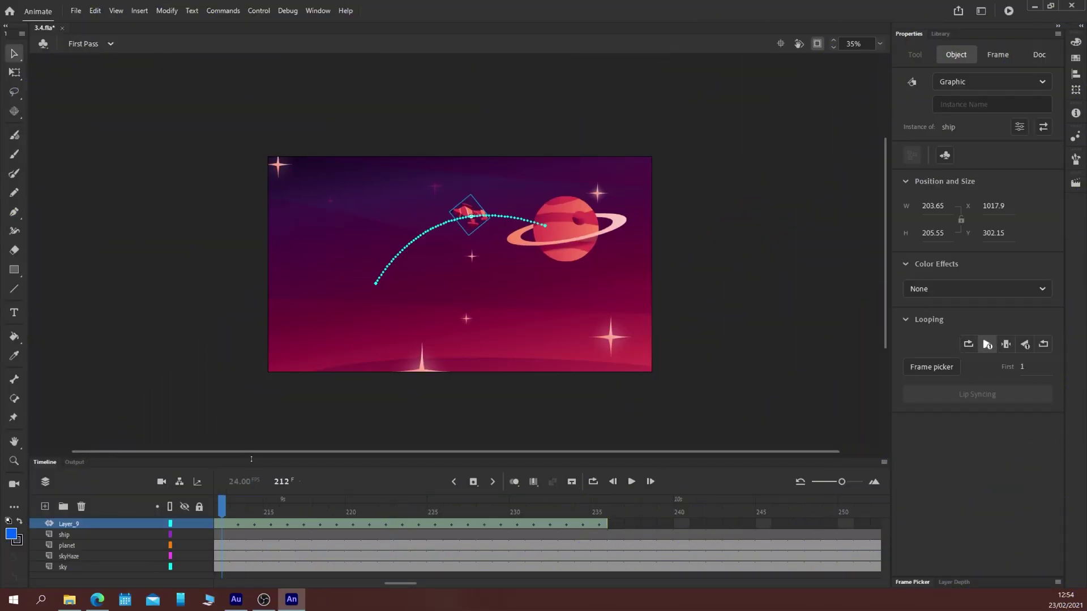
left_click_drag(251, 457, 251, 389)
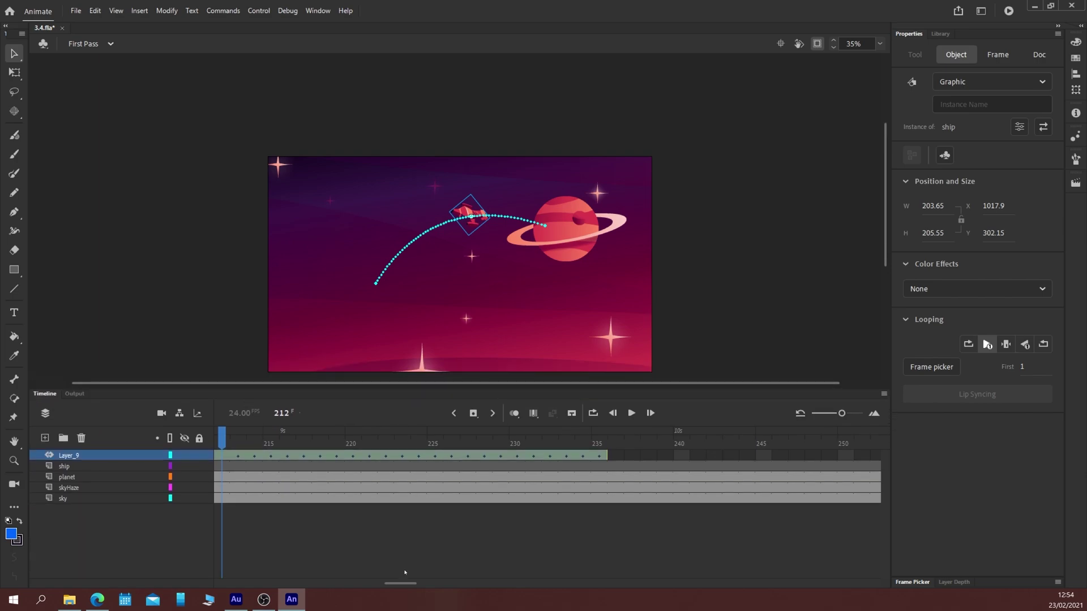
left_click_drag(402, 583, 263, 583)
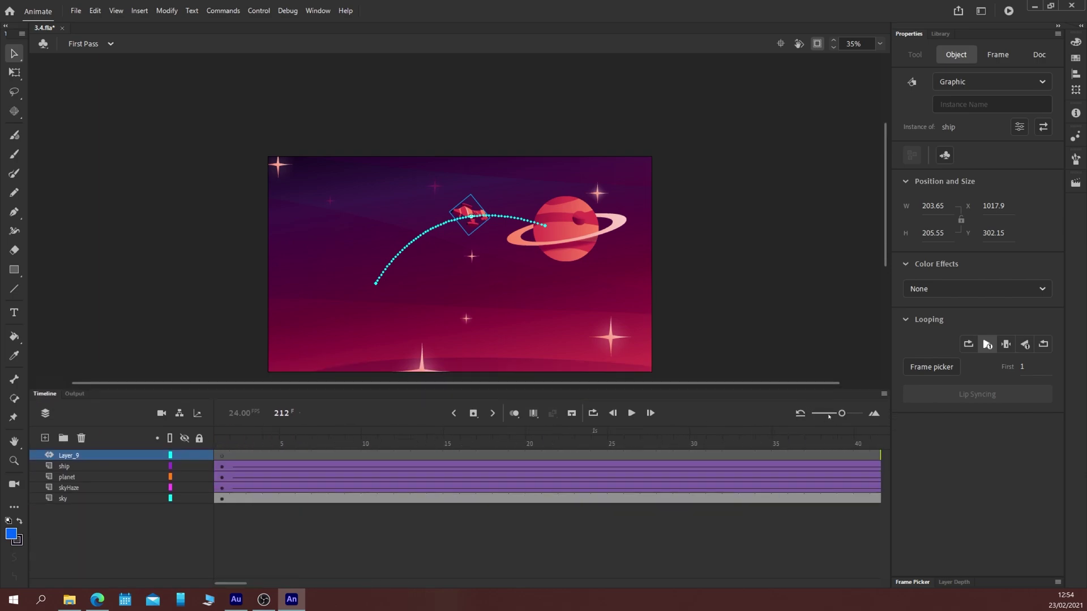
left_click_drag(834, 415, 814, 415)
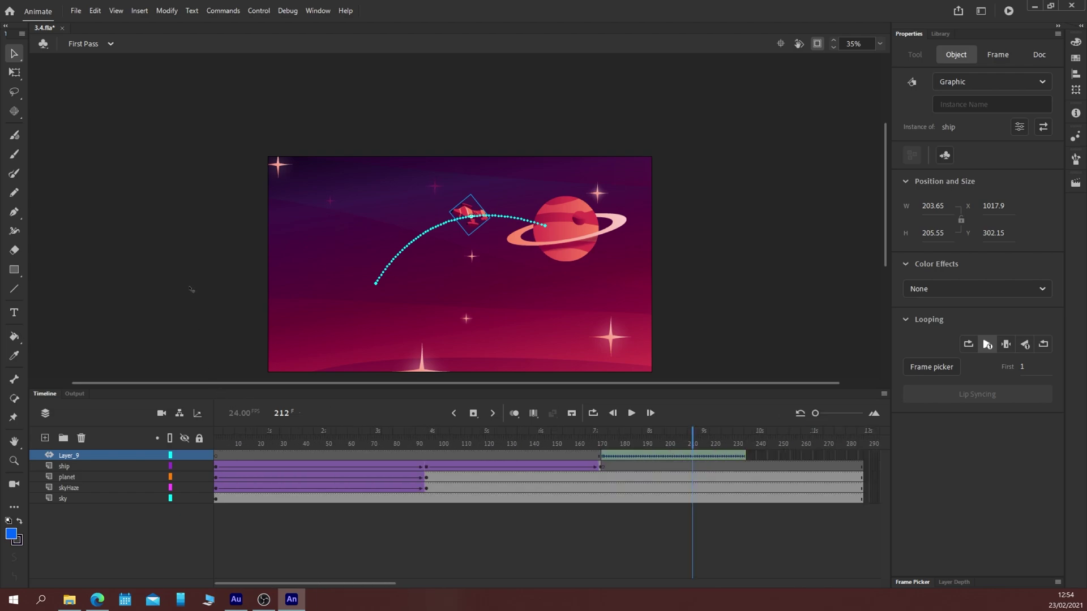
left_click(69, 488)
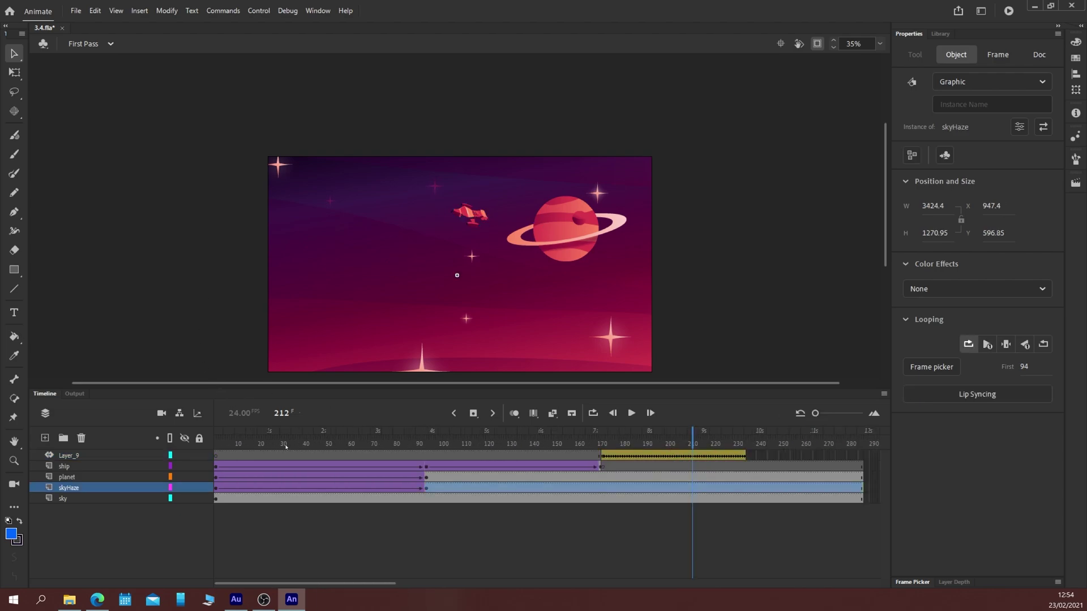
left_click(257, 467)
left_click(352, 477)
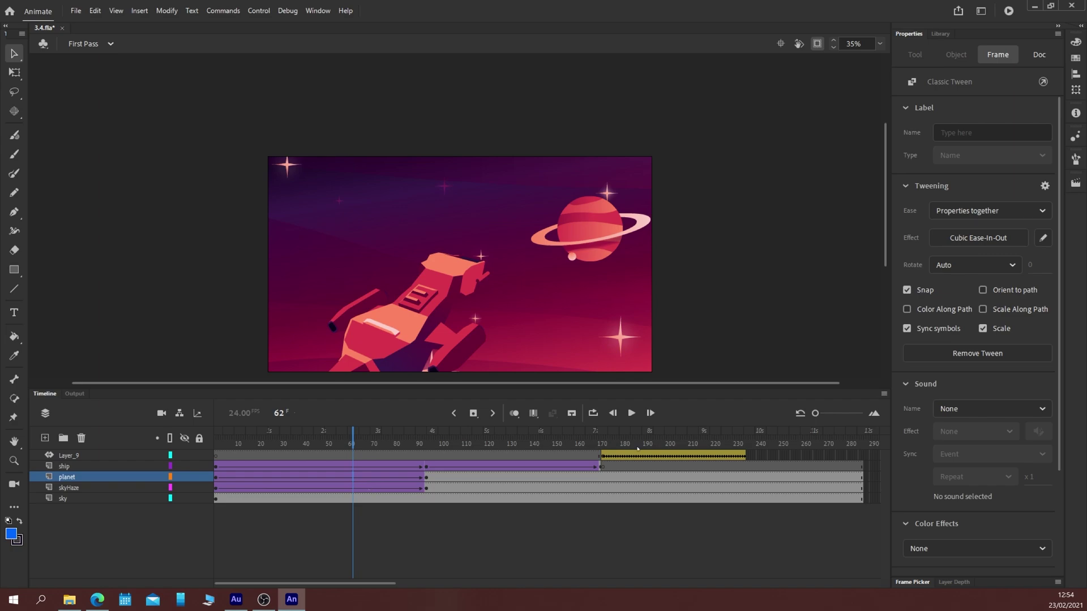
key("Return")
left_click(183, 254)
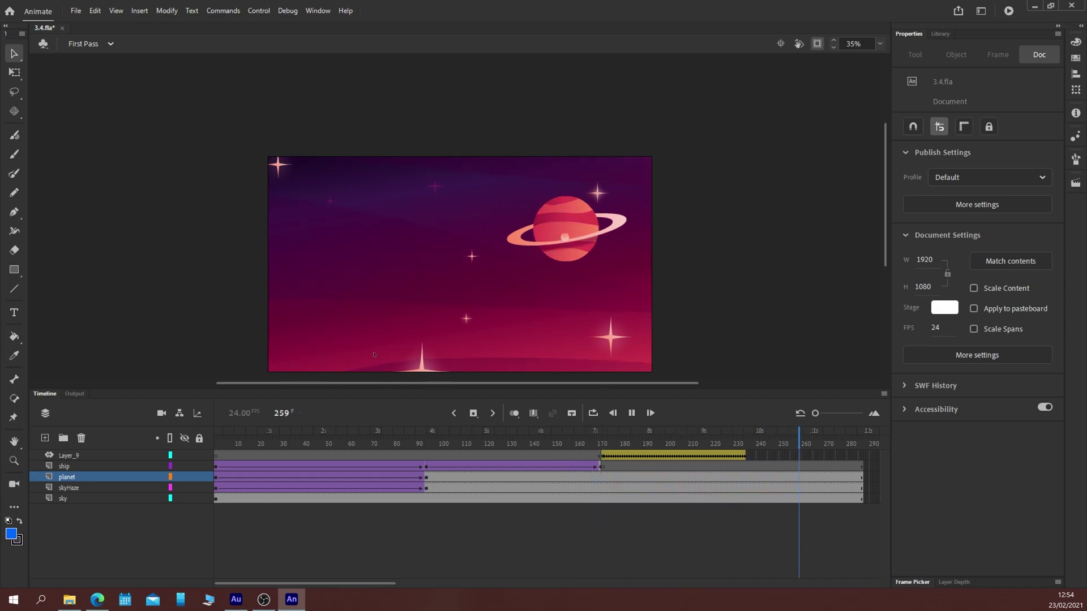
left_click_drag(556, 431, 671, 444)
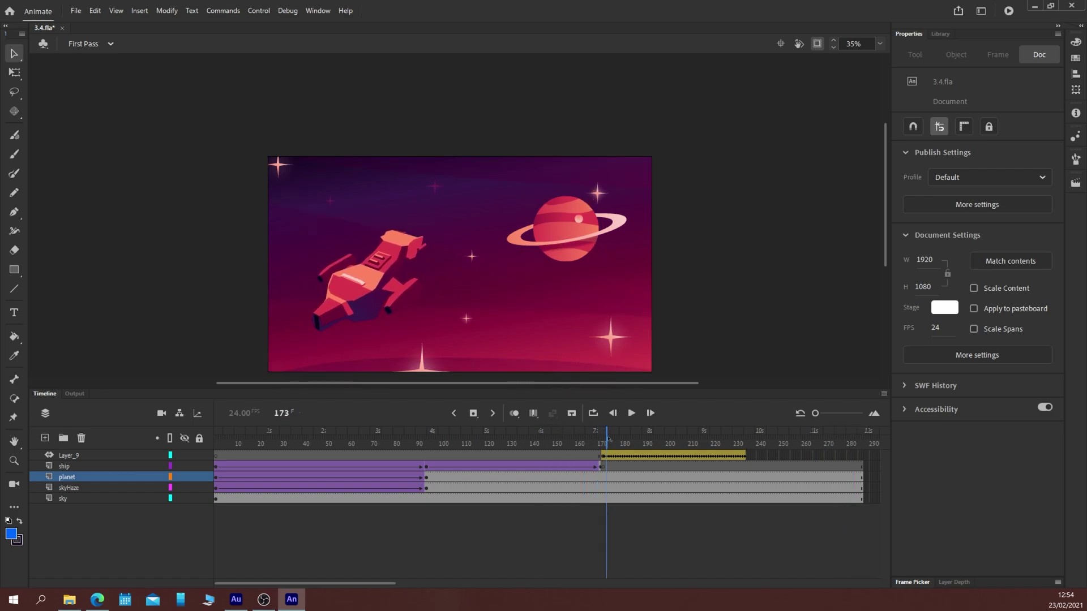
mouse_move(619, 437)
left_mouse_down()
mouse_move(602, 436)
mouse_move(674, 430)
mouse_move(402, 430)
left_mouse_up()
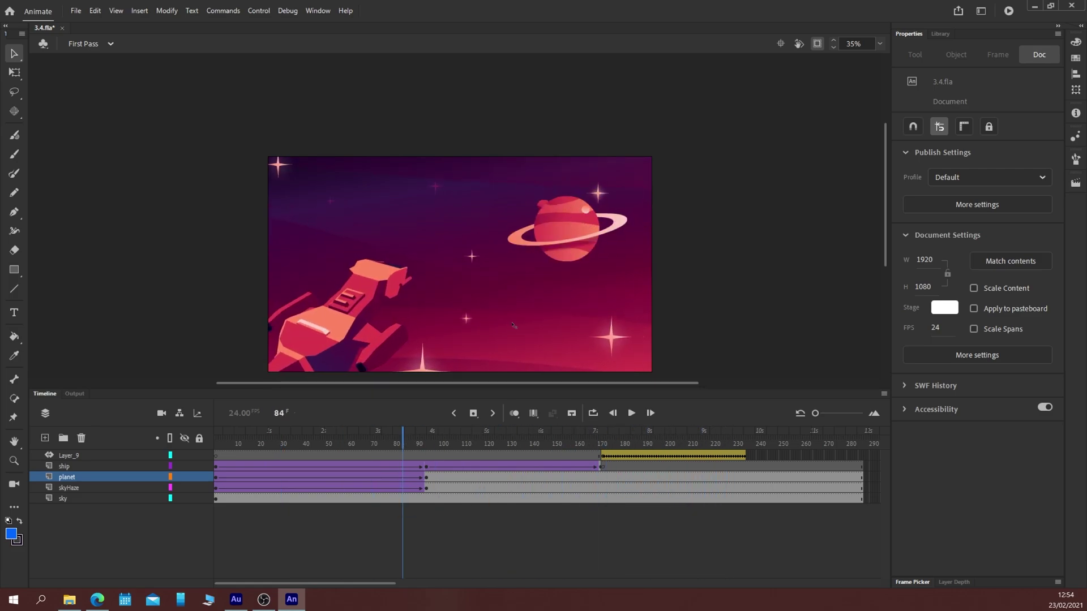
left_click(216, 454)
left_click(419, 430)
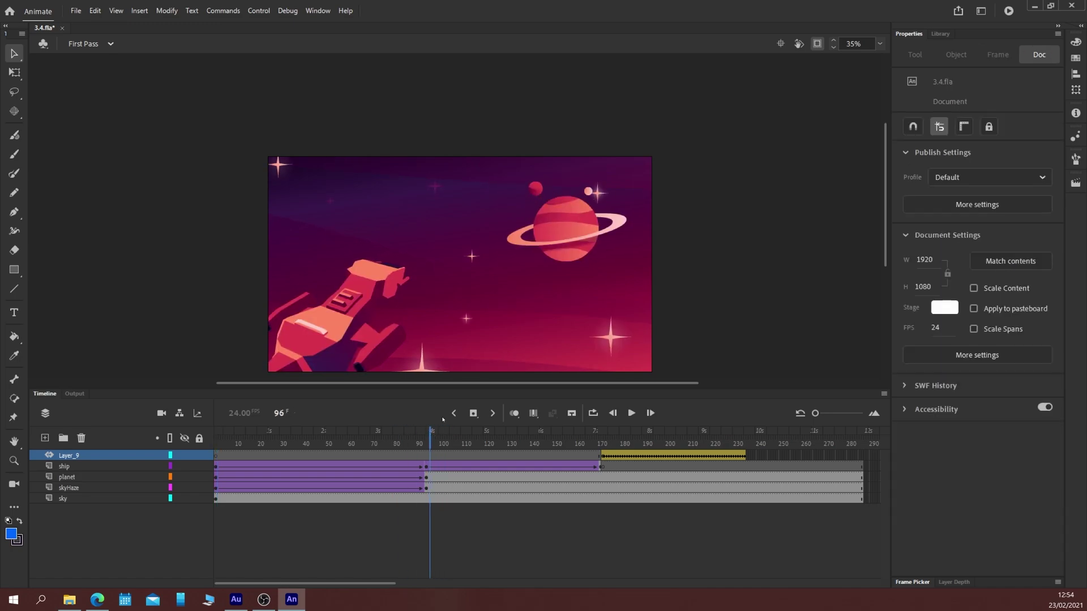
double_click(561, 228)
left_click(226, 445)
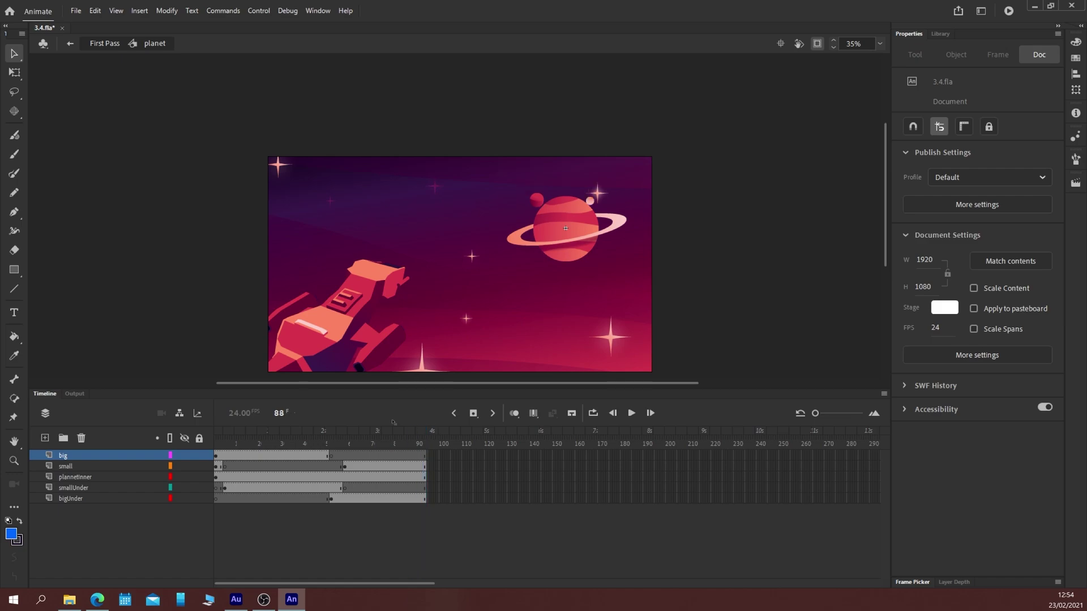
left_click(106, 44)
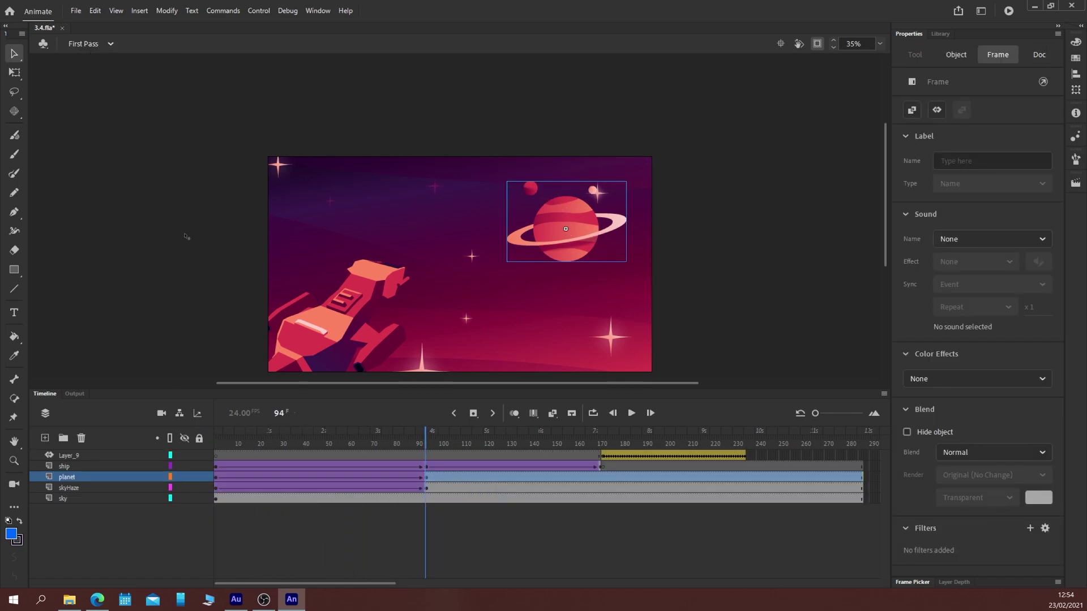
left_click(170, 289)
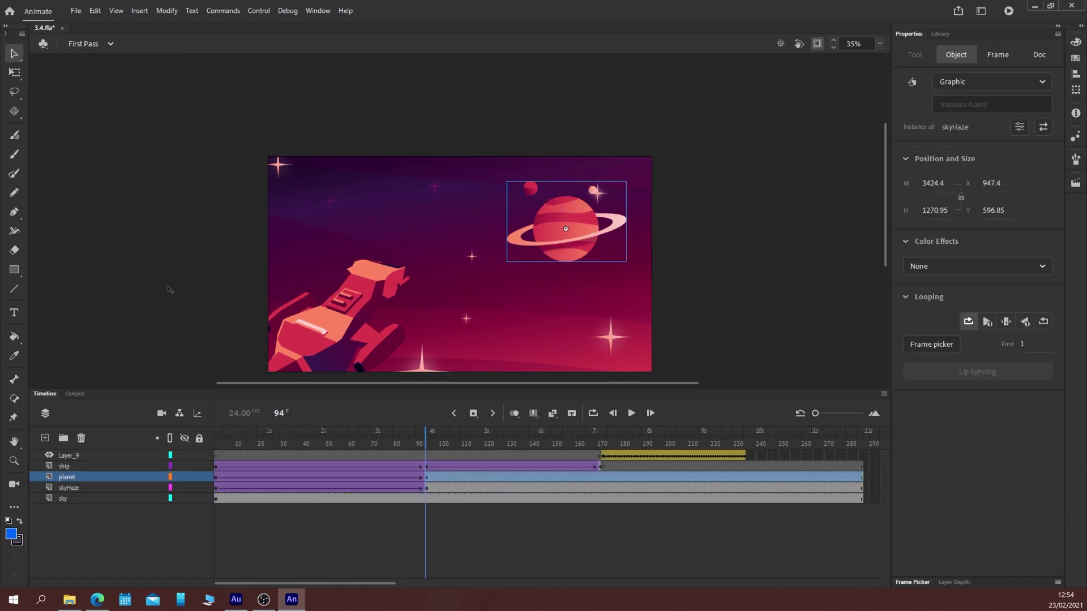
left_click(78, 46)
Switch to Second Pass, rewind it to frame 21, then switch to the Third Pass scene
left_click(91, 137)
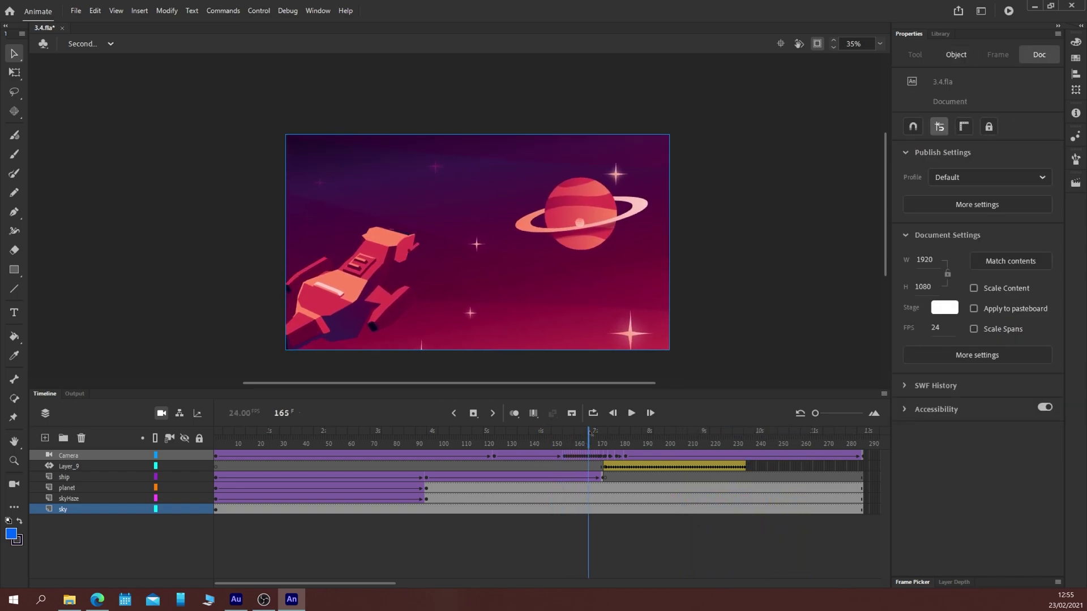
left_click_drag(622, 467, 220, 467)
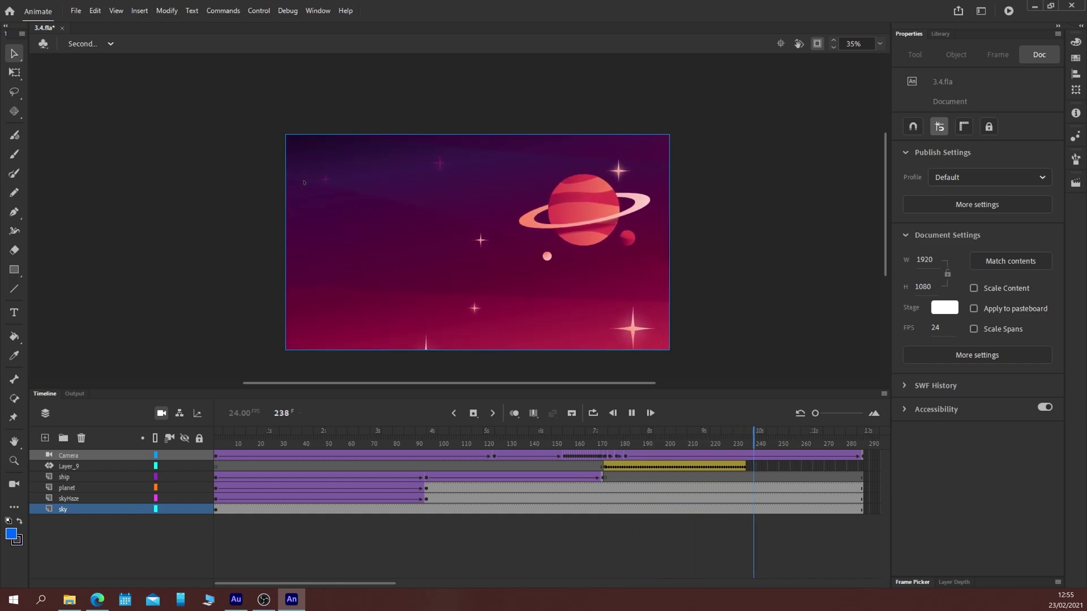
left_click(82, 45)
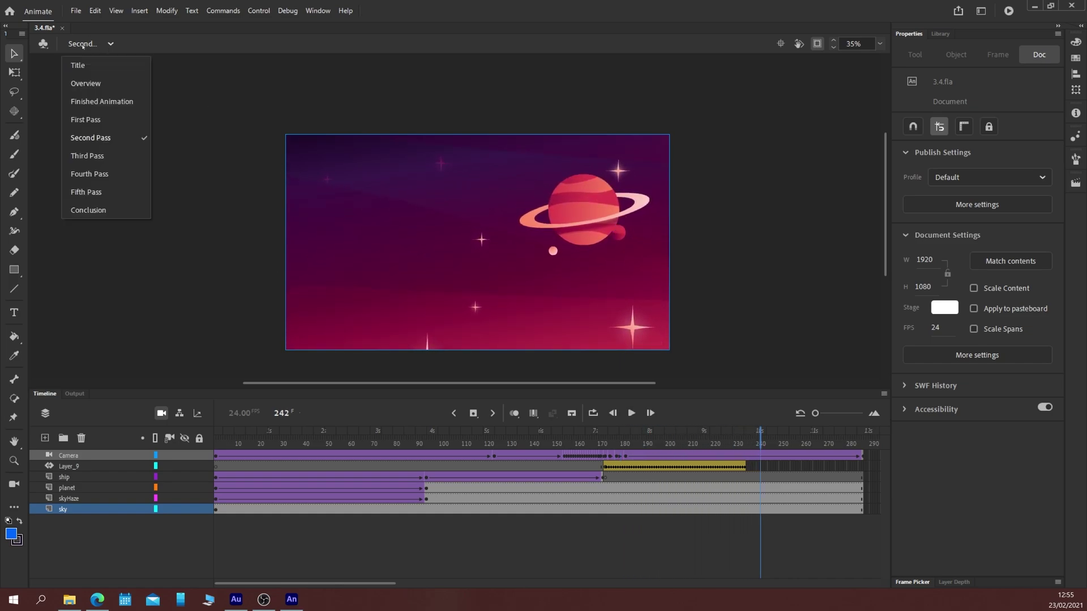
left_click(117, 155)
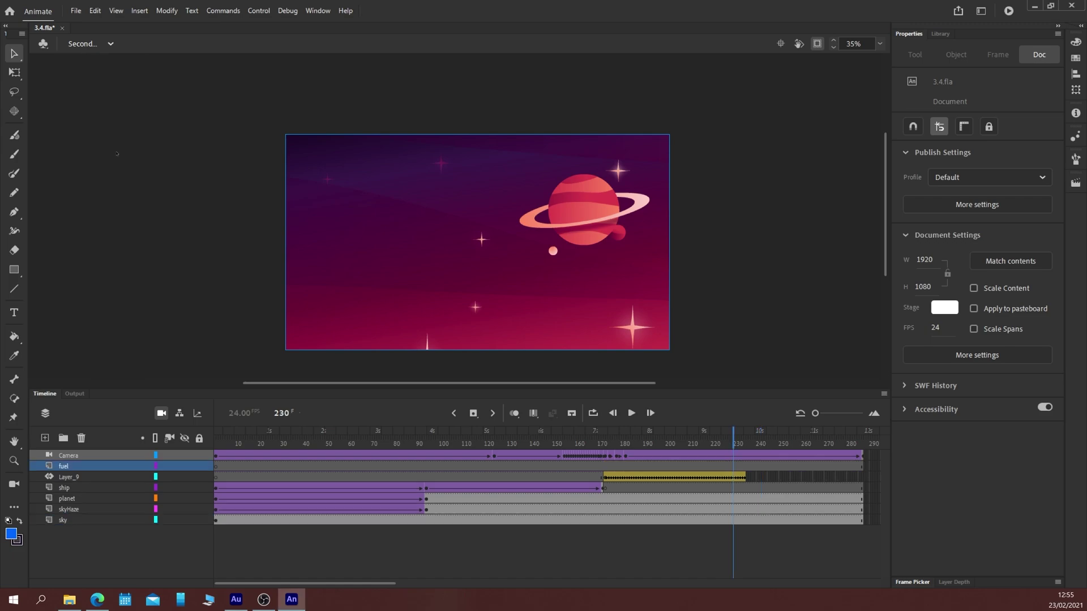
Play the Third Pass animation from frame 1, then open the scene list
left_click(217, 446)
key("Return")
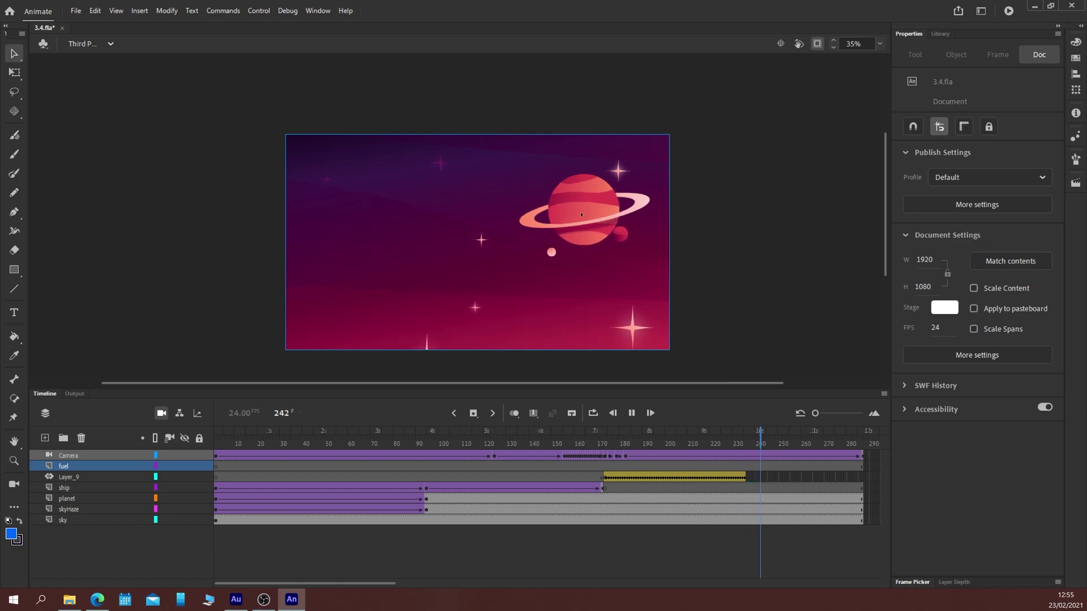
left_click(101, 47)
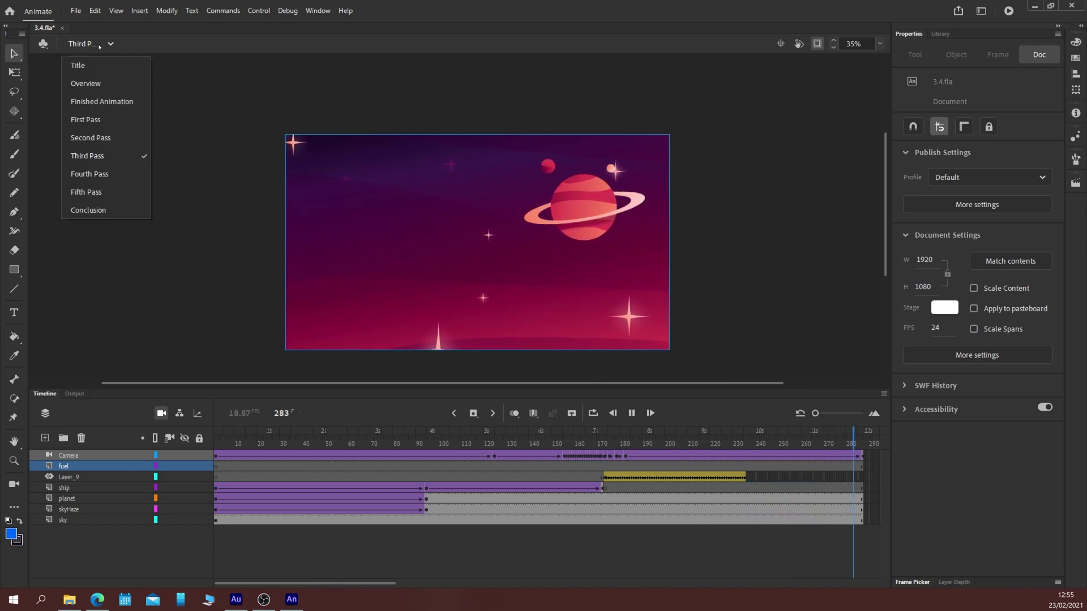
Switch to the Fourth Pass scene and play it from frame 1
left_click(100, 175)
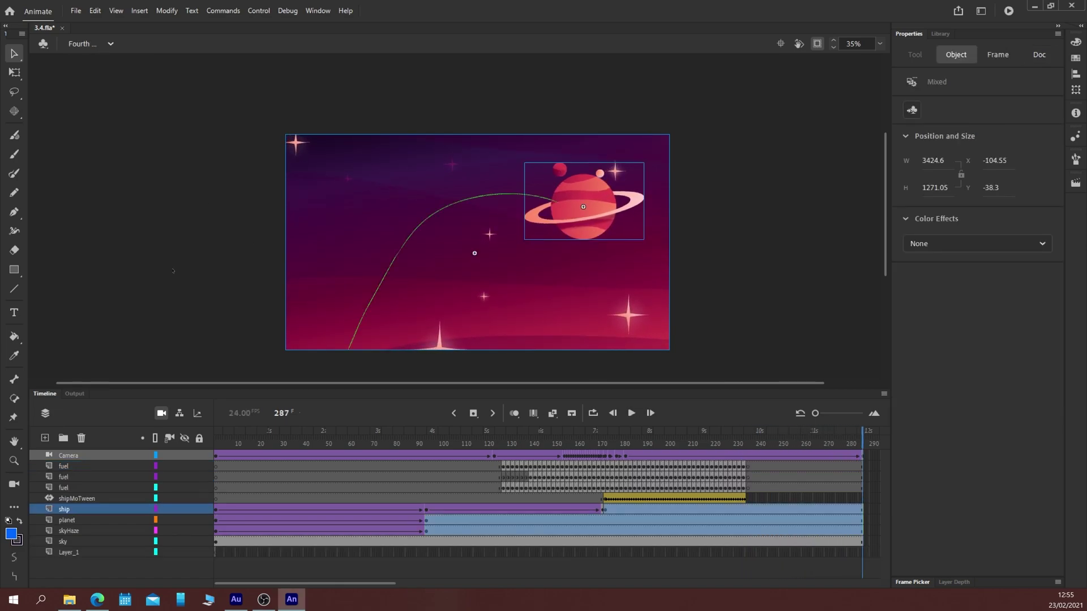
key("Return")
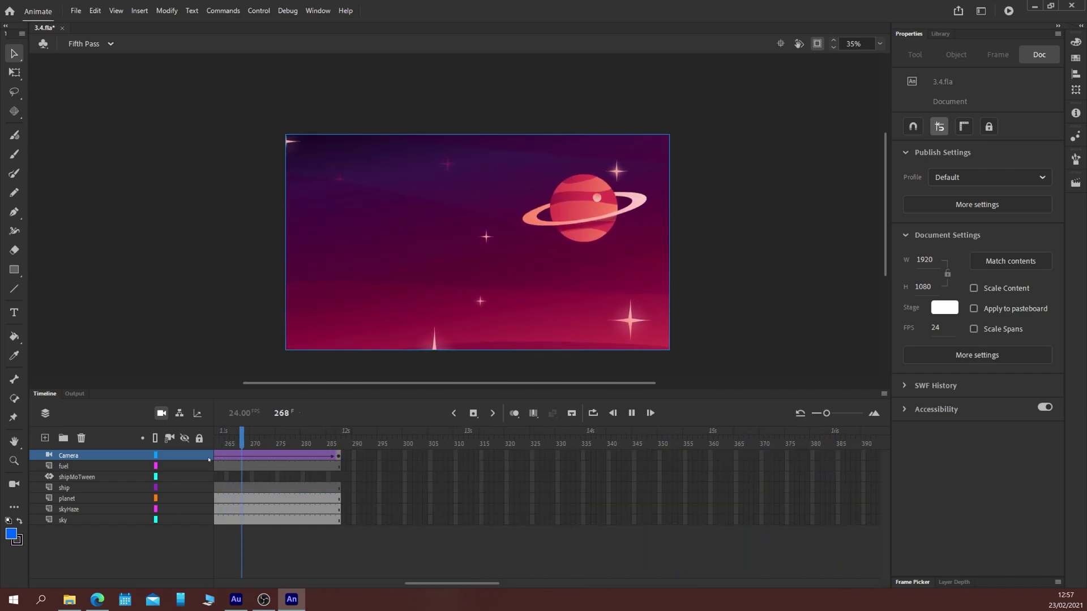
Scrub the Fifth Pass to frame 87, rewind to frame 1, then switch to Conclusion
key("Return")
left_click_drag(268, 461, 667, 463)
left_click_drag(862, 482, 730, 482)
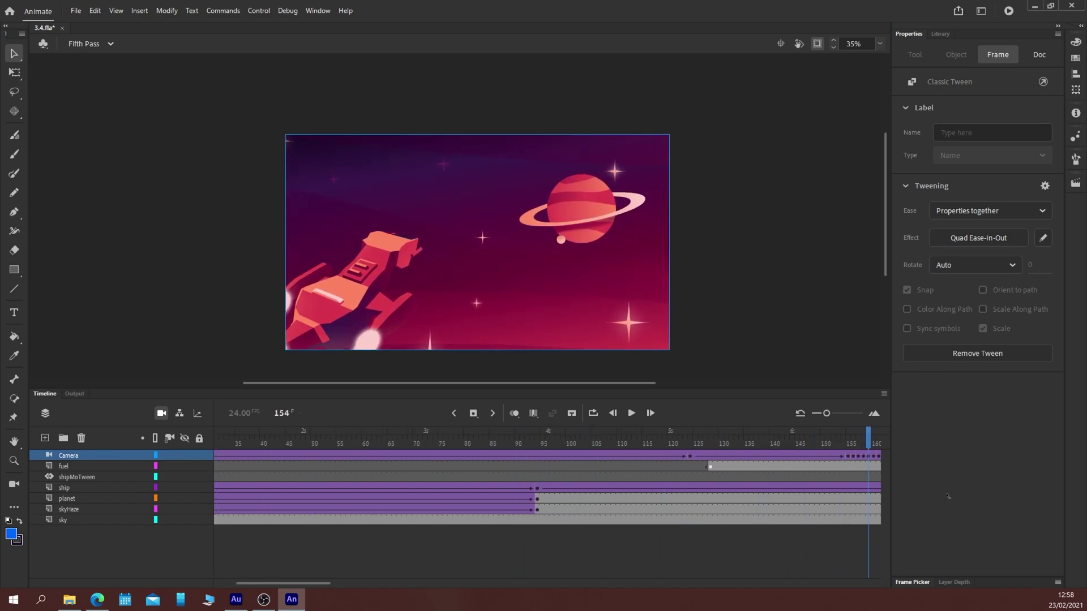
mouse_move(649, 517)
left_mouse_down()
mouse_move(776, 503)
mouse_move(178, 536)
mouse_move(893, 515)
mouse_move(168, 548)
left_mouse_up()
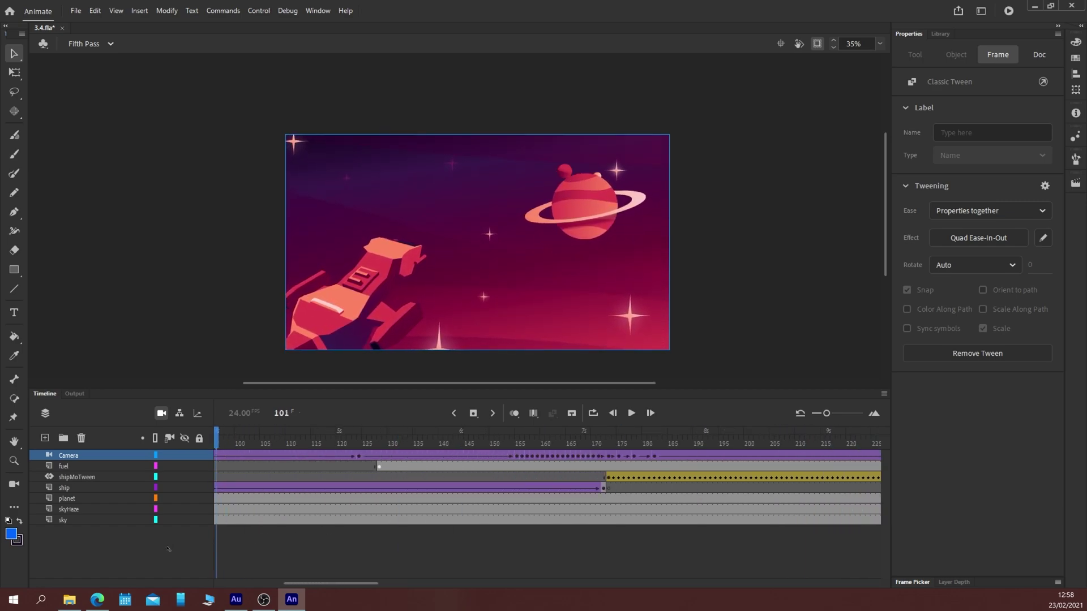
left_click_drag(169, 549, 134, 172)
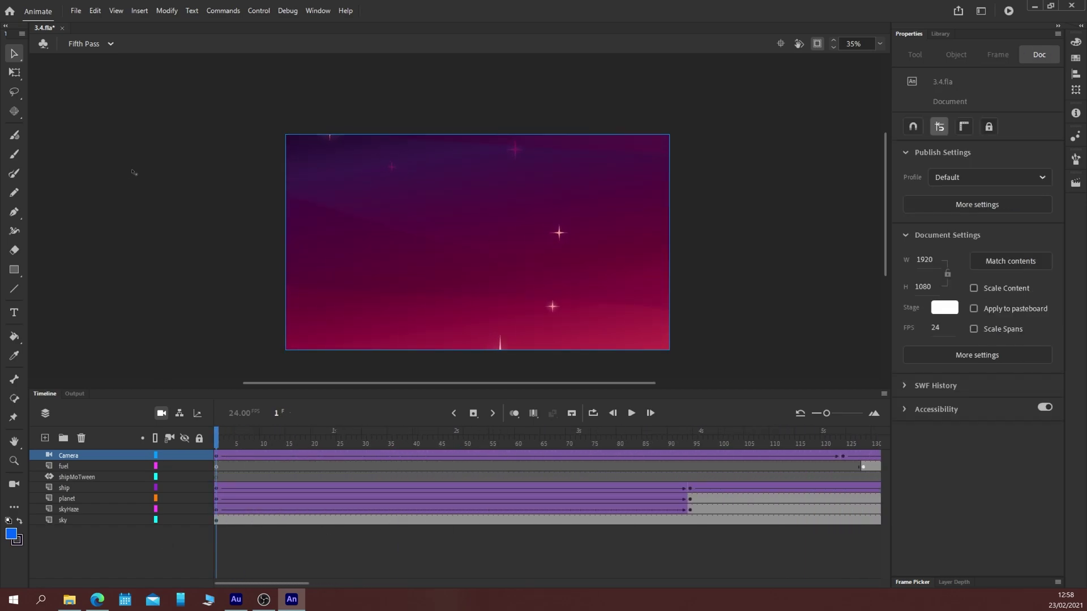
left_click(83, 44)
left_click(85, 210)
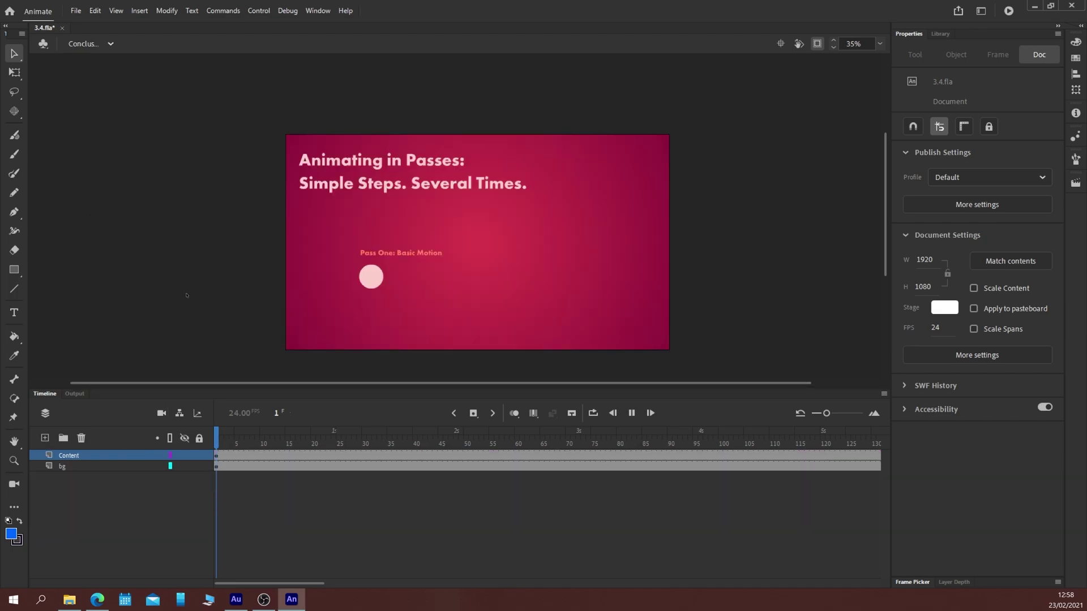